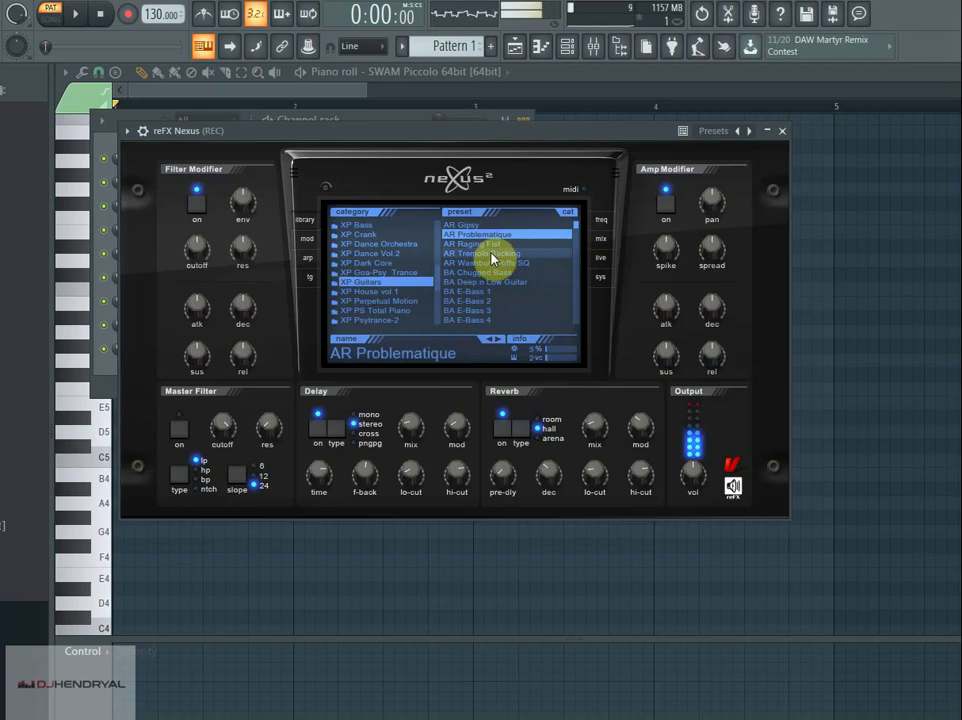
Audition the AR Raging Fist, AR Tremolo Backing, BA Deep n Low Guitar and BA E-Bass 1 presets from XP Guitars
{"action": "left_click", "coordinate": [491, 245]}
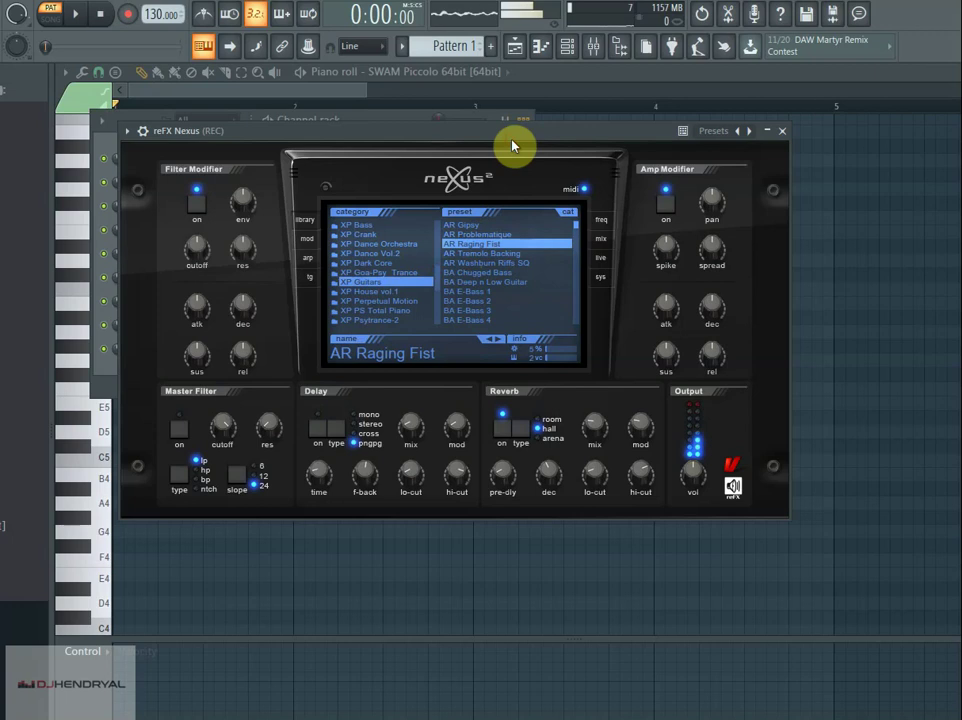
{"action": "left_click", "coordinate": [494, 253]}
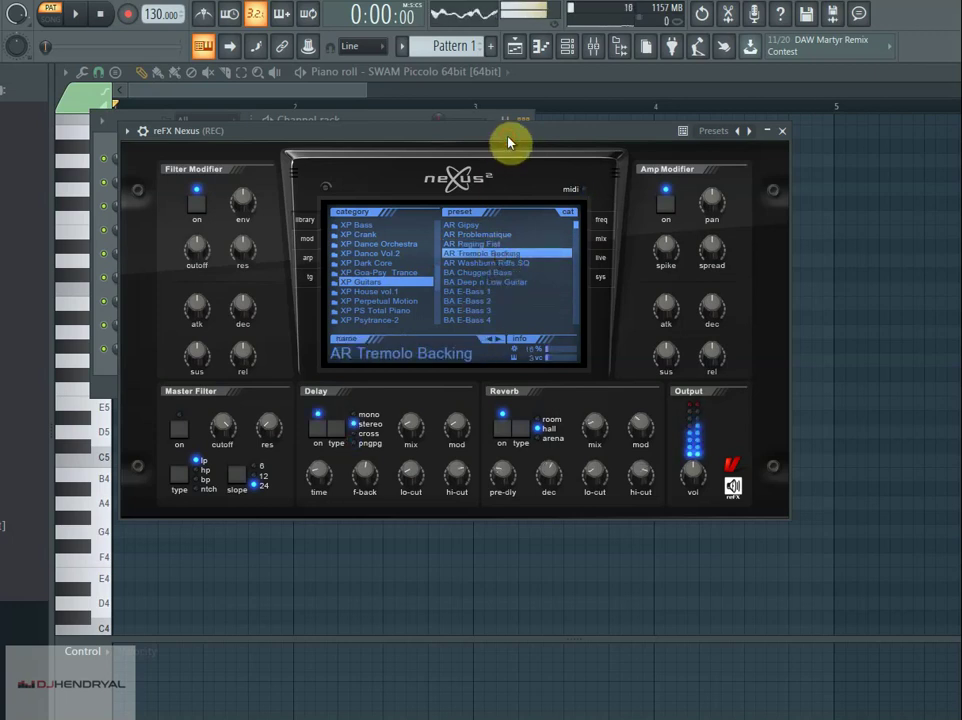
{"action": "left_click", "coordinate": [500, 281]}
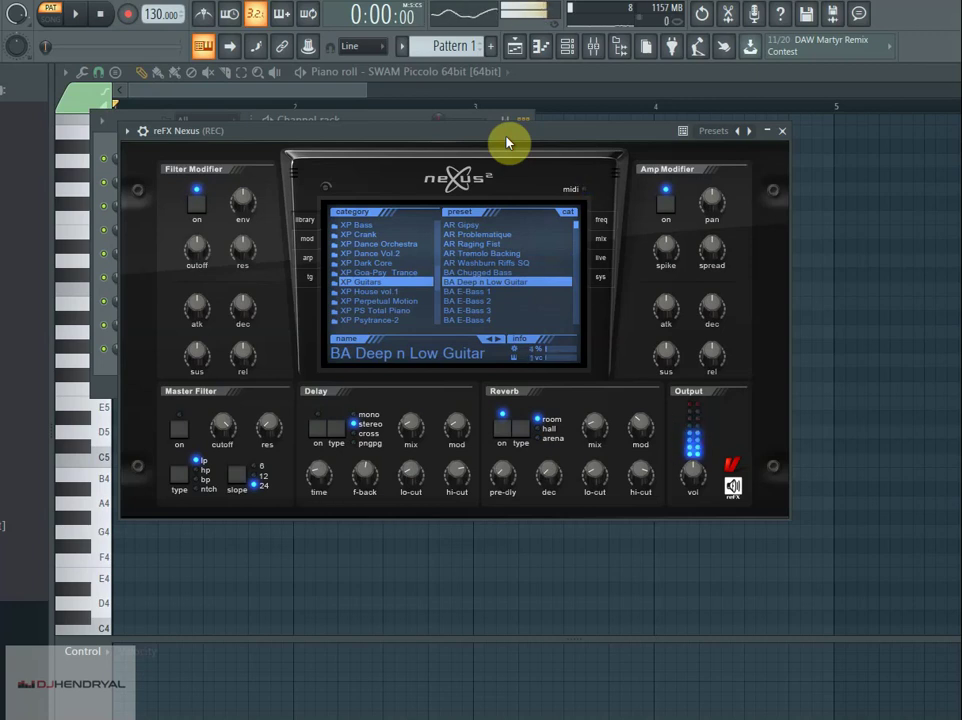
{"action": "left_click", "coordinate": [478, 291]}
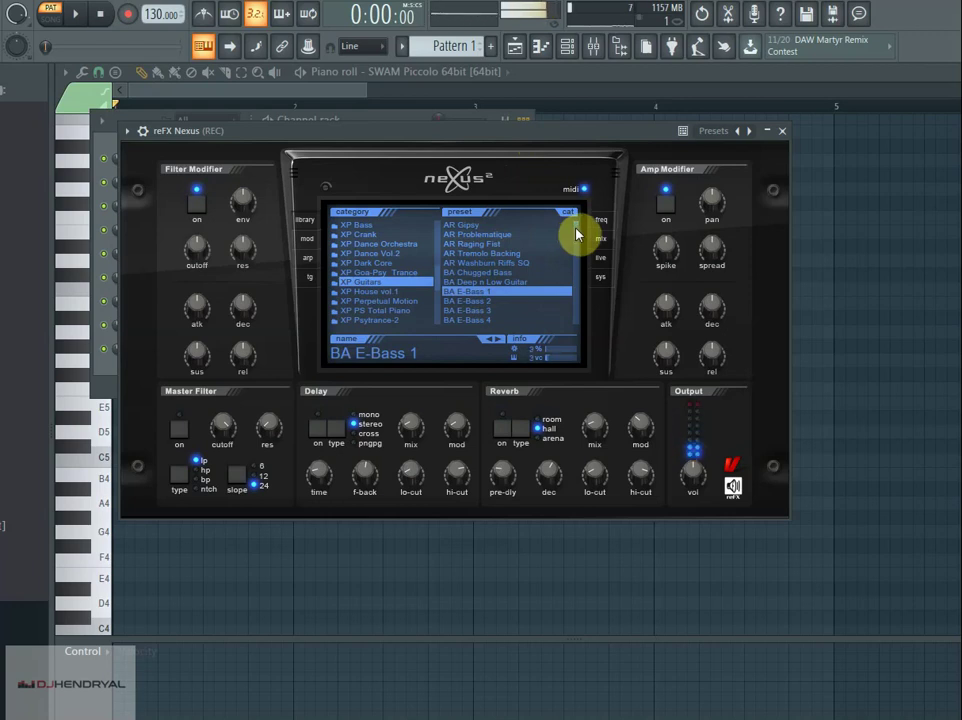
Audition the bass presets BA Fret Bass 4 and BA Pickbass 2 from the XP Guitars category
{"action": "scroll", "coordinate": [576, 234], "scroll_direction": "down", "scroll_amount": 4}
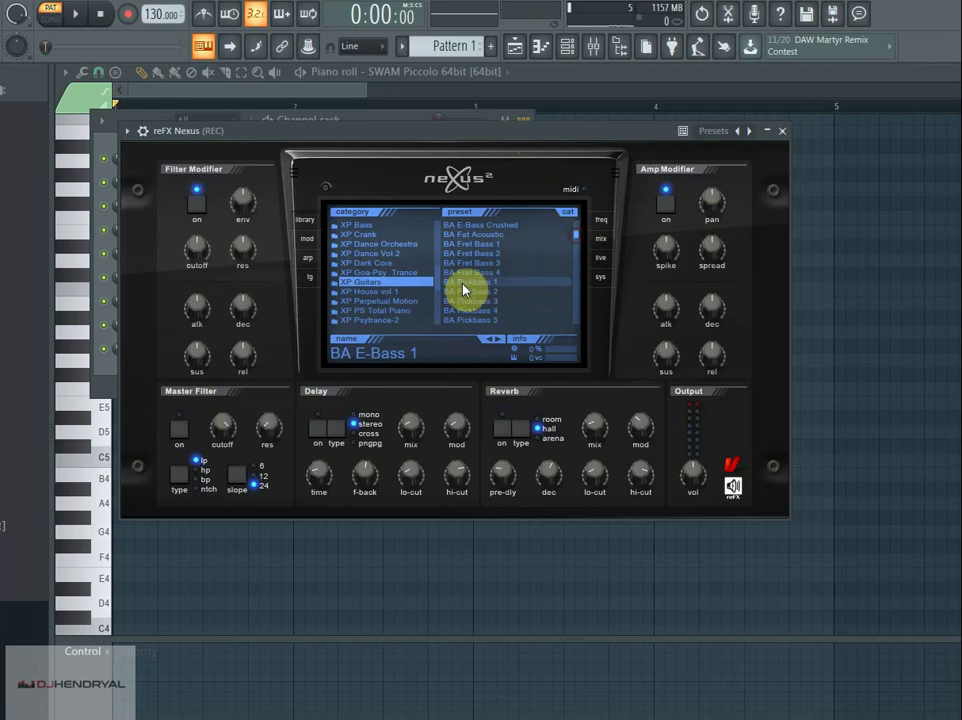
{"action": "scroll", "coordinate": [468, 280], "scroll_direction": "down", "scroll_amount": 1}
{"action": "left_click", "coordinate": [468, 272]}
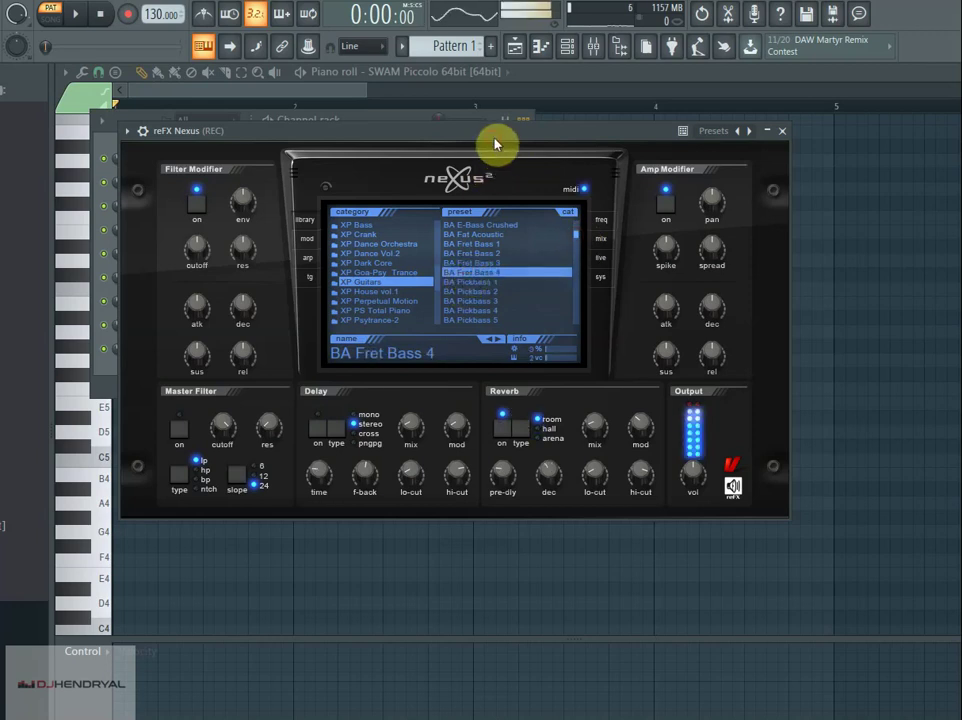
{"action": "left_click", "coordinate": [491, 292]}
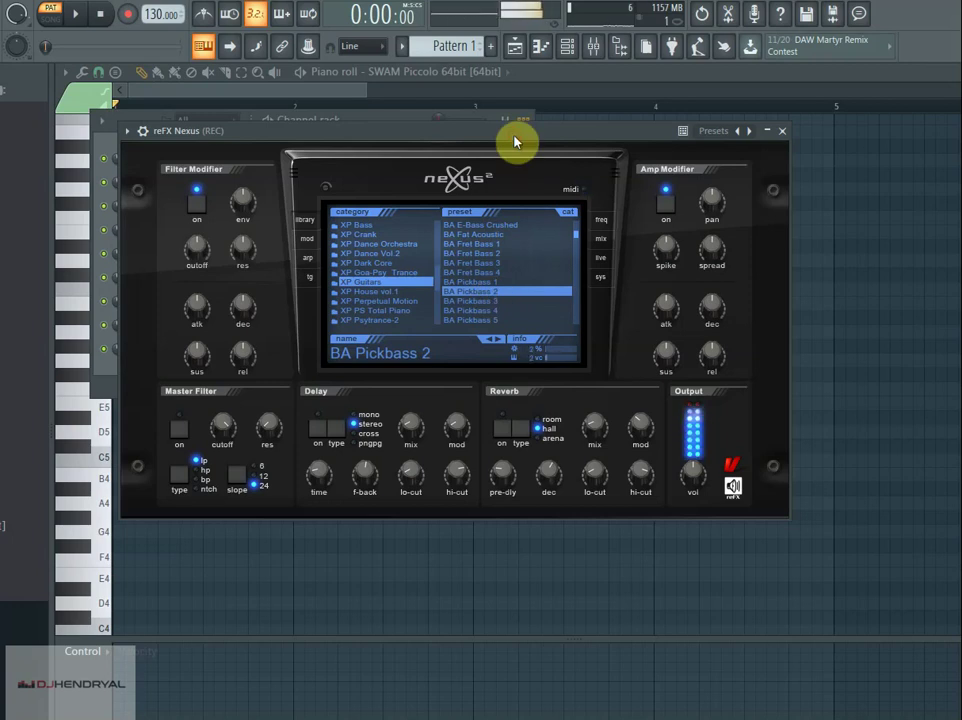
Audition the effect presets FX Ghost Chuggs, FX Guitar Benders mw, FX Guitar FX Kit and FX Micro Syn Stomper
{"action": "scroll", "coordinate": [565, 281], "scroll_direction": "down", "scroll_amount": 2}
{"action": "scroll", "coordinate": [576, 244], "scroll_direction": "down", "scroll_amount": 9}
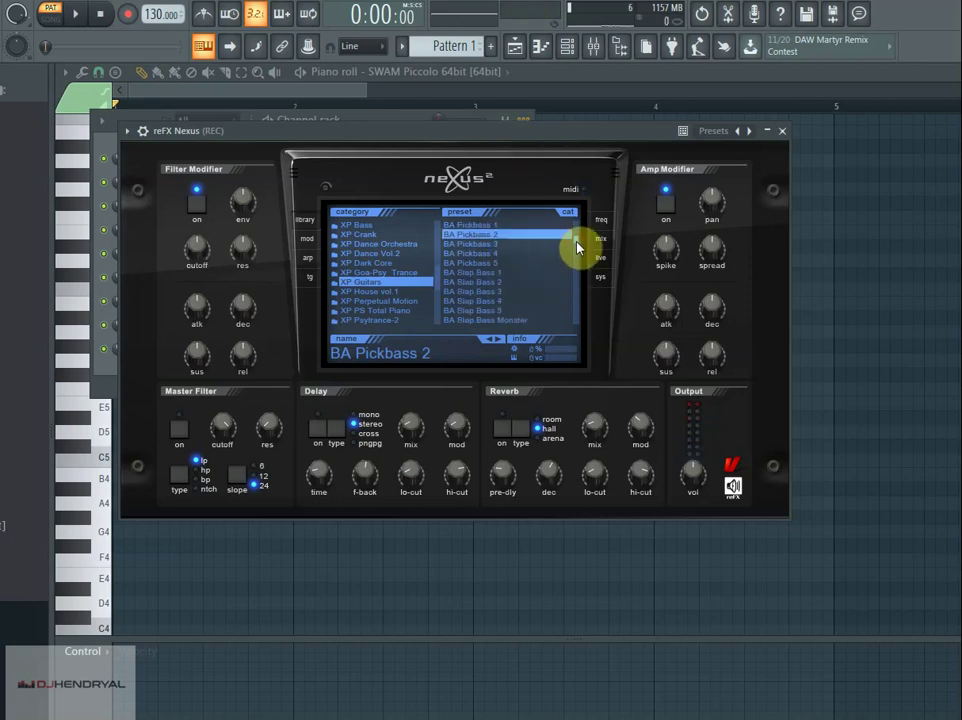
{"action": "scroll", "coordinate": [520, 279], "scroll_direction": "down", "scroll_amount": 2}
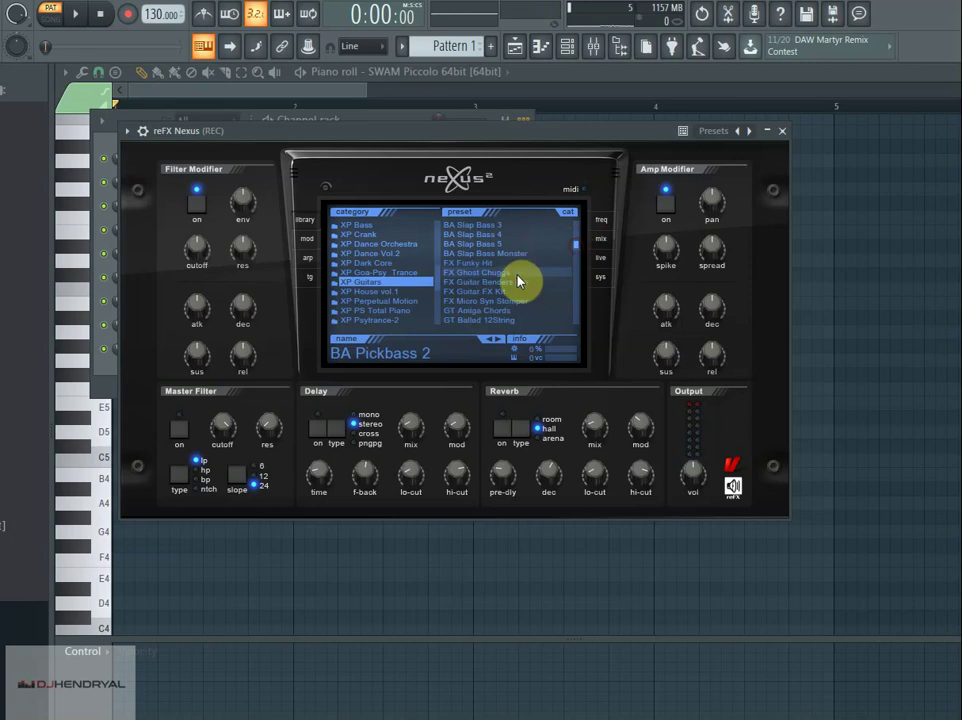
{"action": "left_click", "coordinate": [520, 273]}
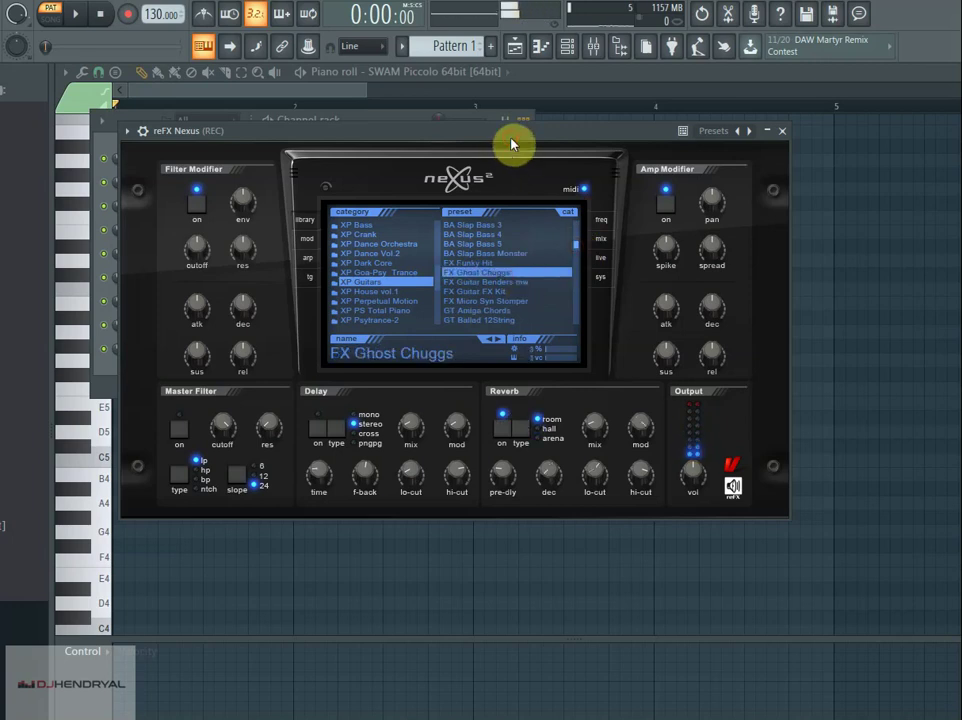
{"action": "left_click", "coordinate": [508, 282]}
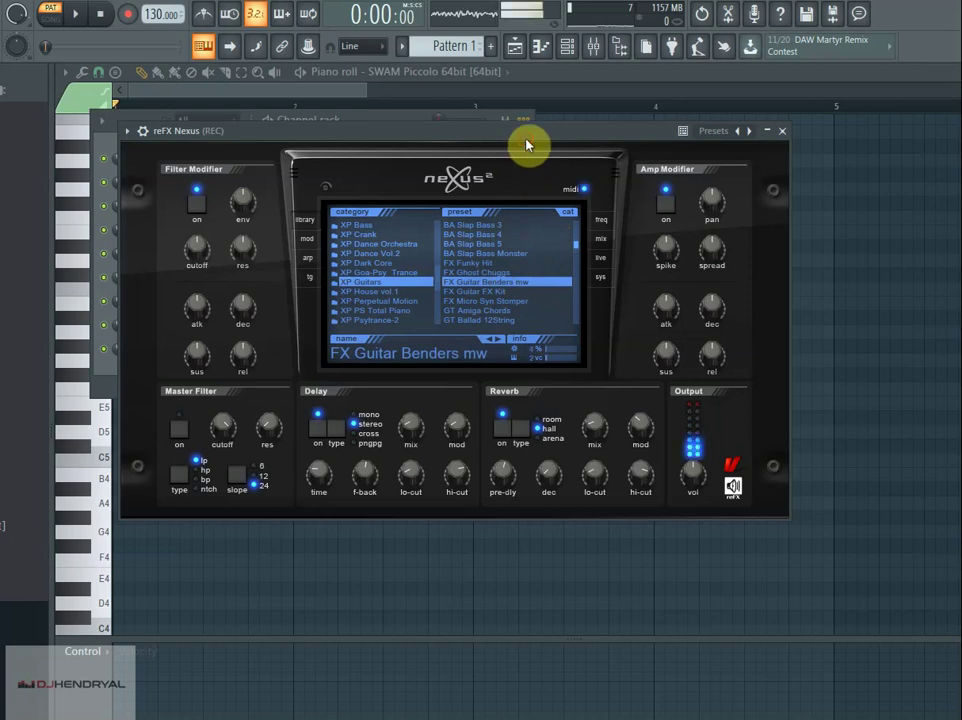
{"action": "left_click", "coordinate": [500, 293]}
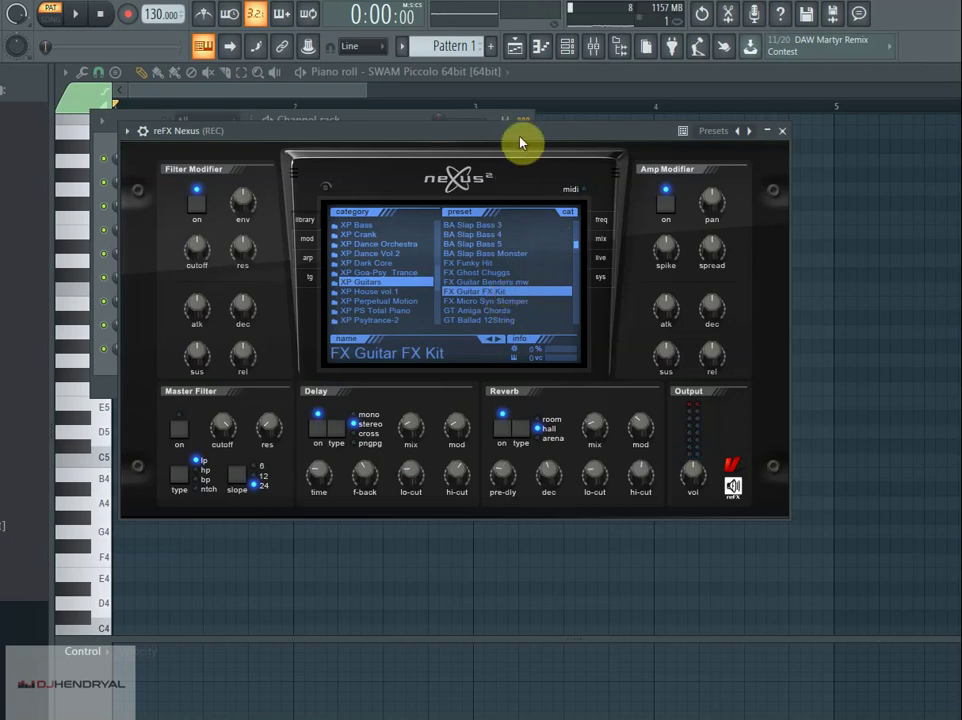
{"action": "left_click", "coordinate": [515, 302]}
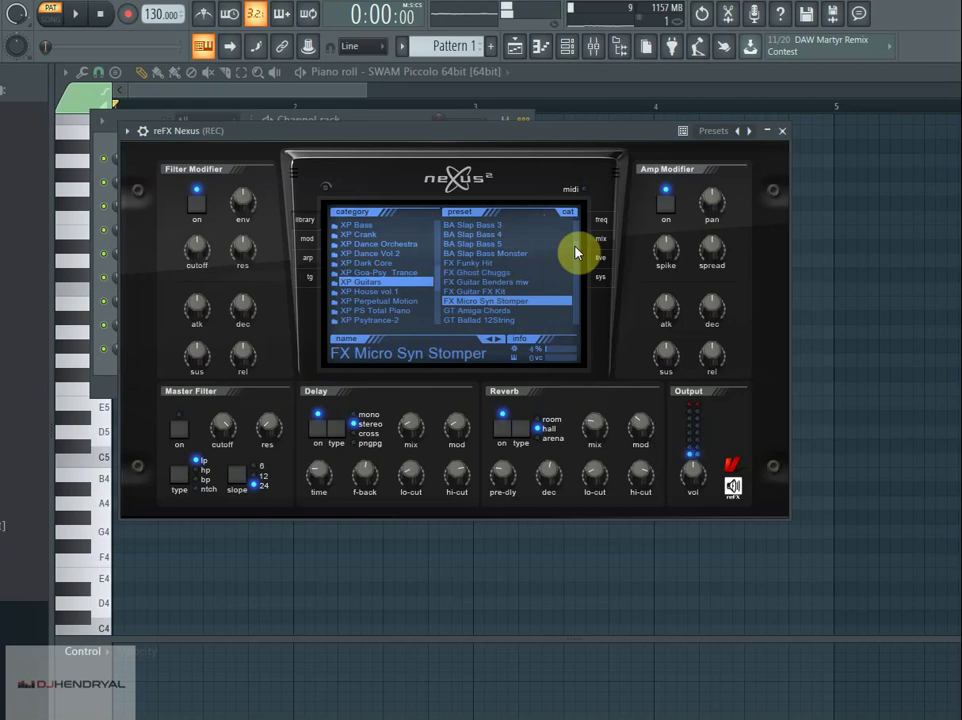
Audition the guitar presets GT Big 12String 1, GT Big Western Guitar and GT Clean Chorus
{"action": "scroll", "coordinate": [576, 254], "scroll_direction": "down", "scroll_amount": 3}
{"action": "left_click", "coordinate": [510, 264]}
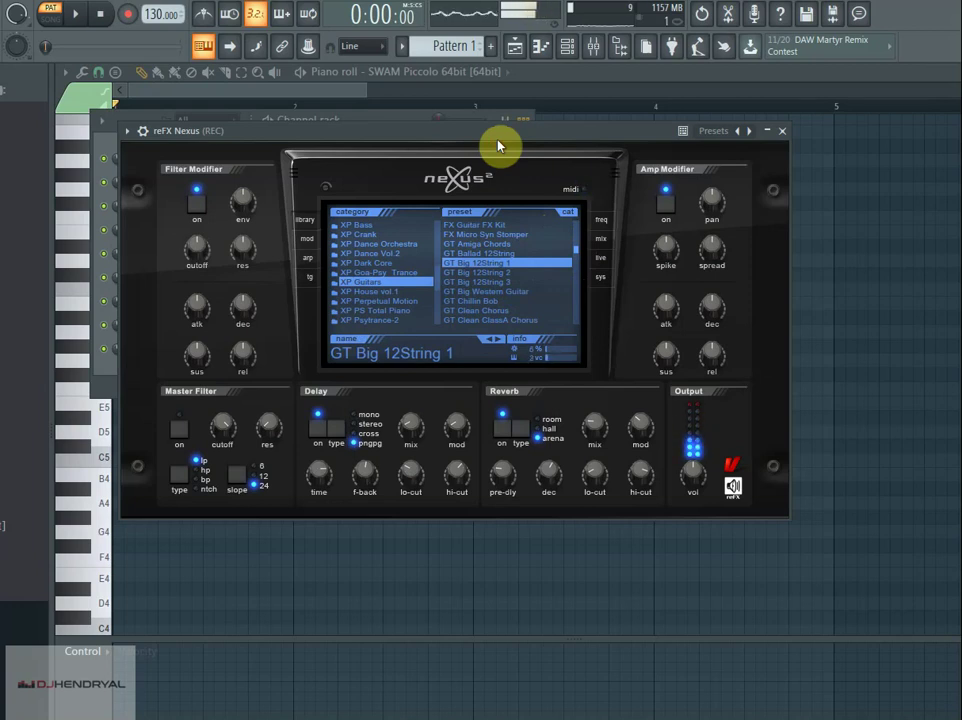
{"action": "left_click", "coordinate": [511, 292]}
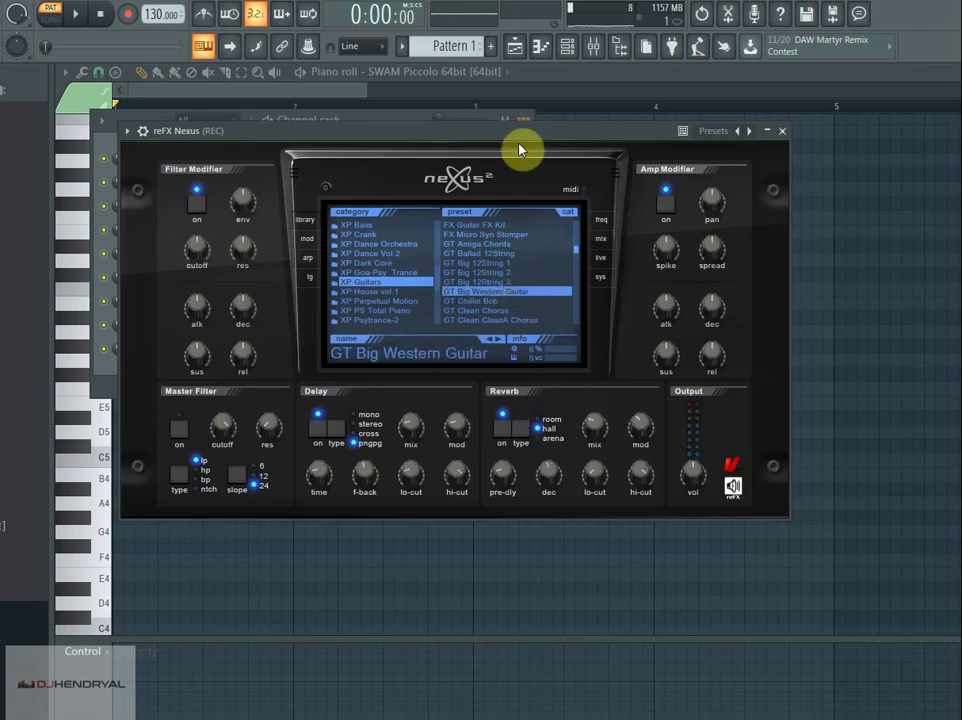
{"action": "left_click", "coordinate": [499, 311]}
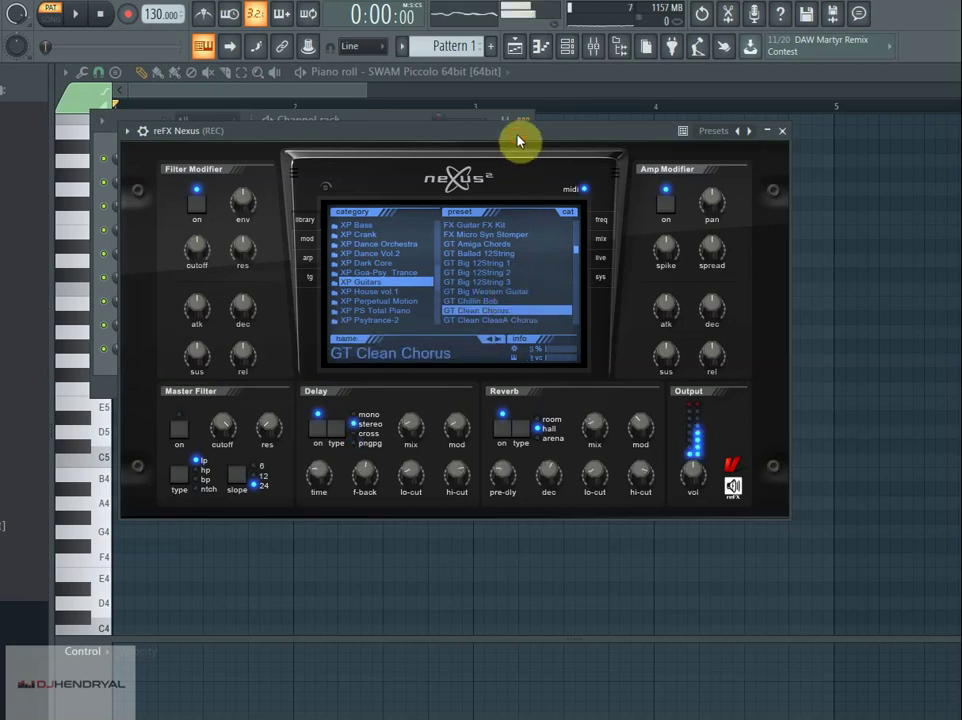
Audition the GT ElectricNylon Mix 1 and GT FM Guitar 2 presets from the XP Guitars category
{"action": "scroll", "coordinate": [578, 262], "scroll_direction": "down", "scroll_amount": 3}
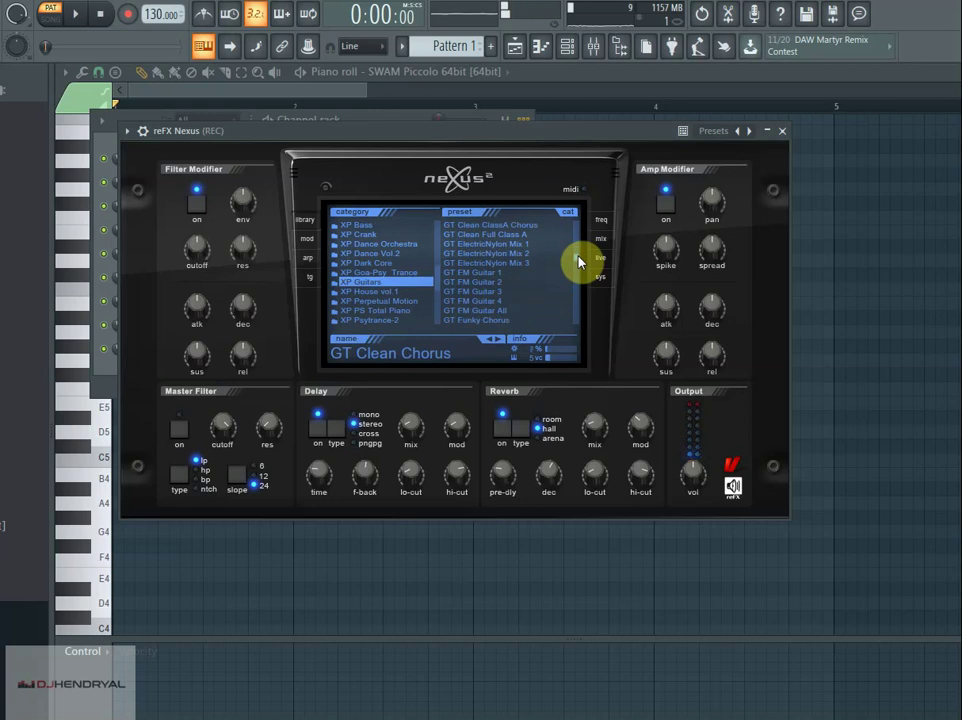
{"action": "left_click", "coordinate": [522, 243]}
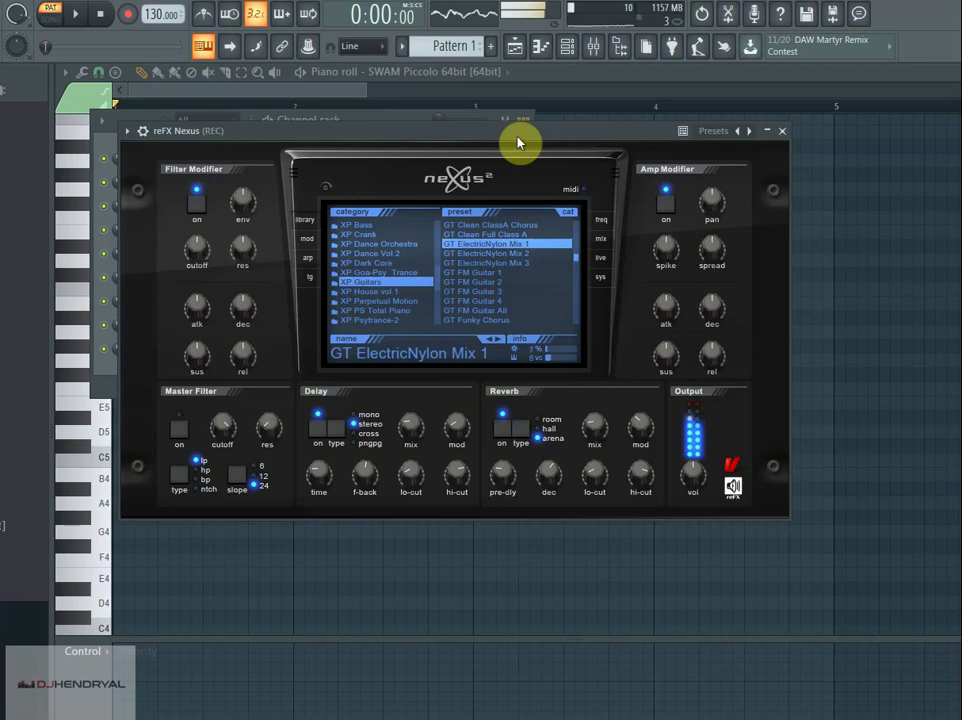
{"action": "left_click", "coordinate": [479, 284]}
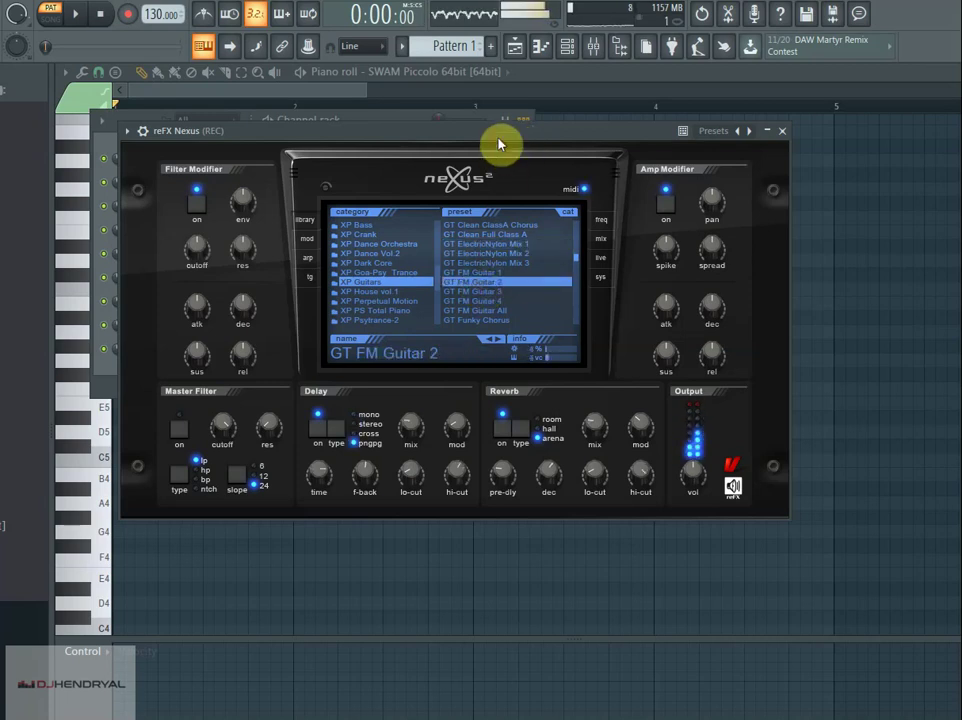
Audition the GT Harmonics 1 and GT Jazz Guitar 1 presets further down the XP Guitars list
{"action": "scroll", "coordinate": [578, 268], "scroll_direction": "down", "scroll_amount": 2}
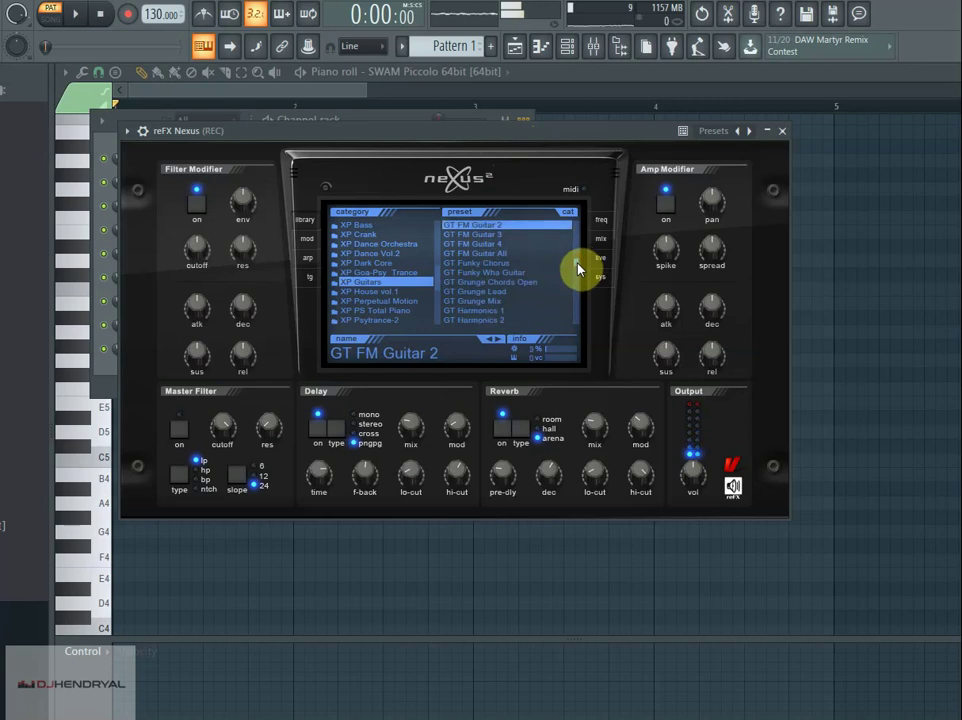
{"action": "scroll", "coordinate": [580, 268], "scroll_direction": "down", "scroll_amount": 1}
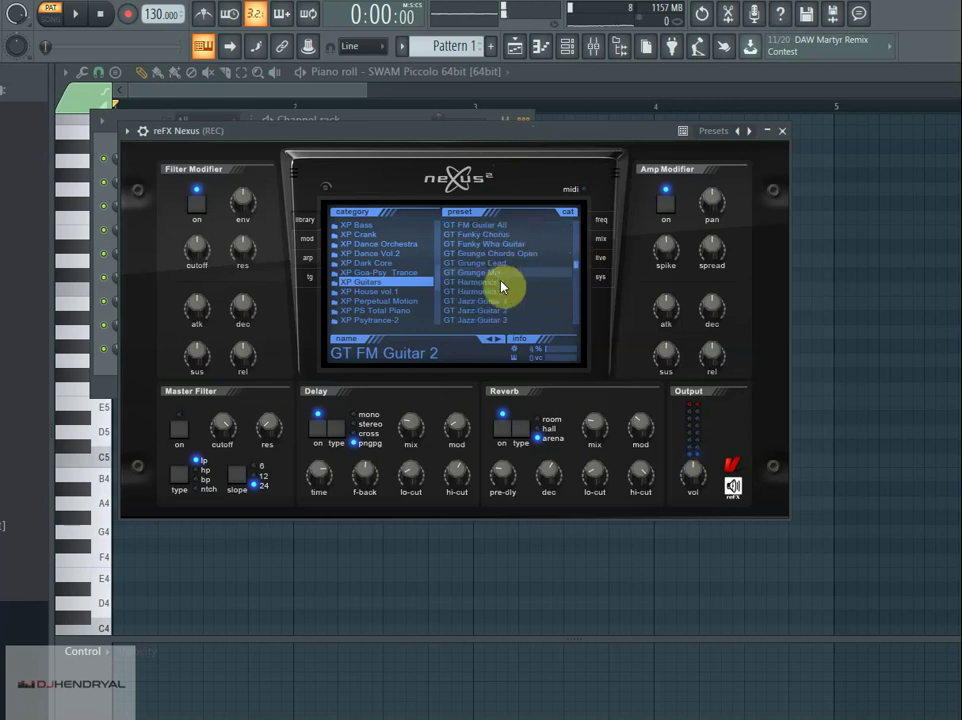
{"action": "left_click", "coordinate": [502, 283]}
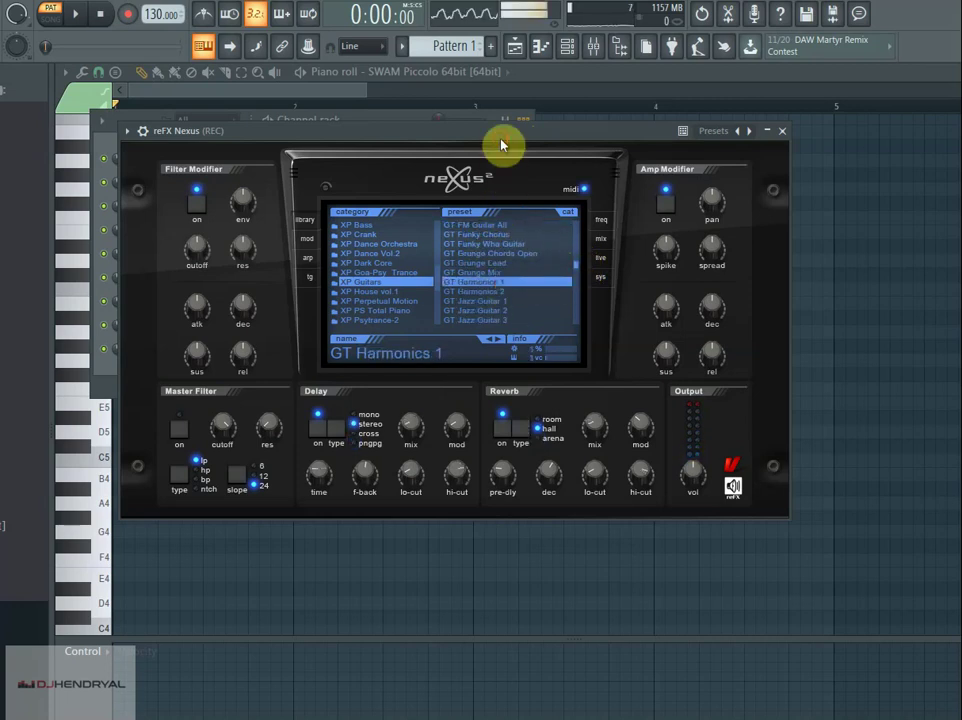
{"action": "left_click", "coordinate": [509, 302]}
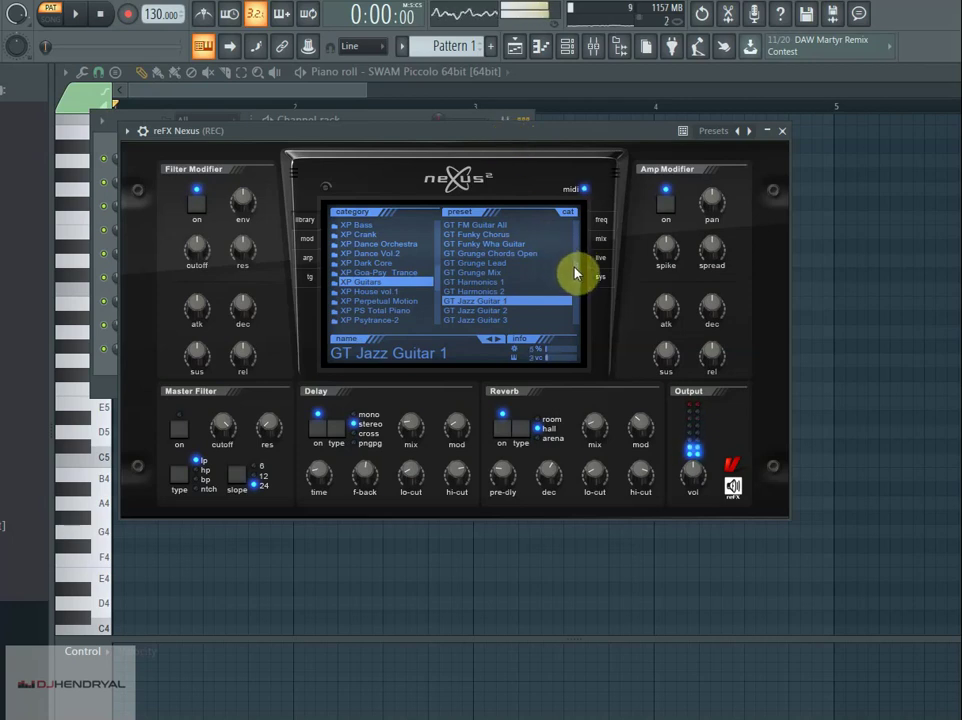
Audition the lead presets GT Lead Guitar 2 and GT Lead Guitar 5 in XP Guitars
{"action": "scroll", "coordinate": [578, 273], "scroll_direction": "down", "scroll_amount": 7}
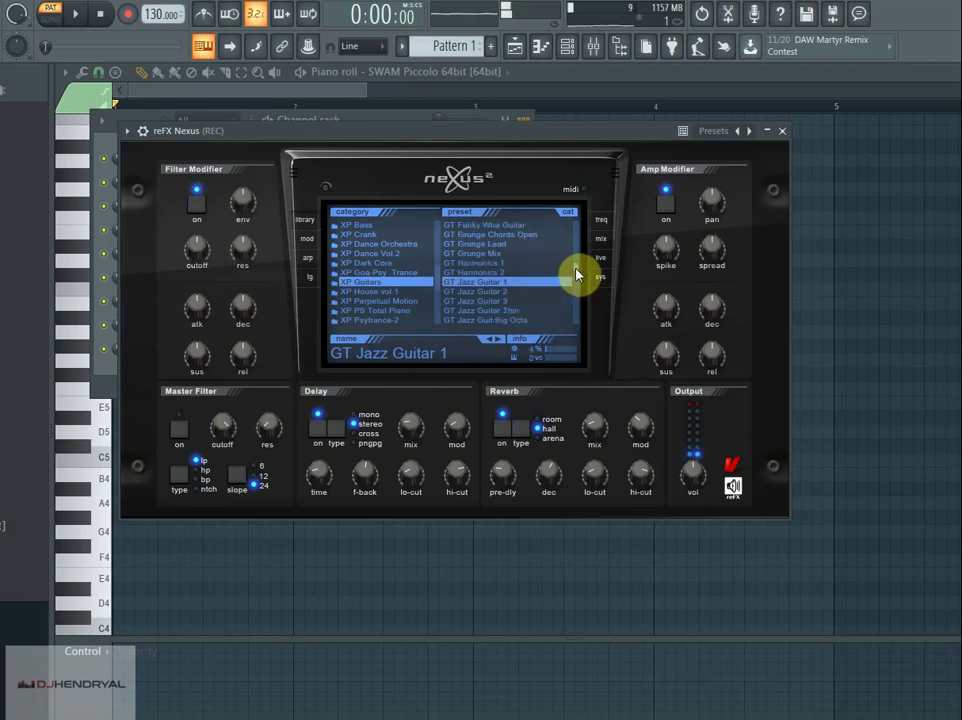
{"action": "left_click", "coordinate": [511, 282]}
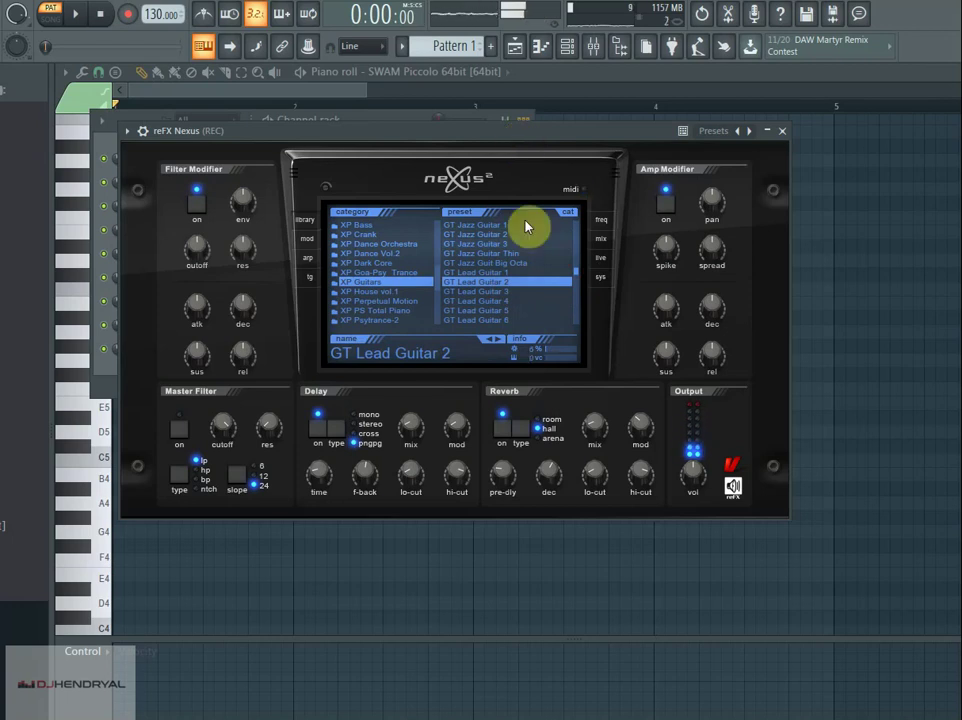
{"action": "left_click", "coordinate": [494, 310]}
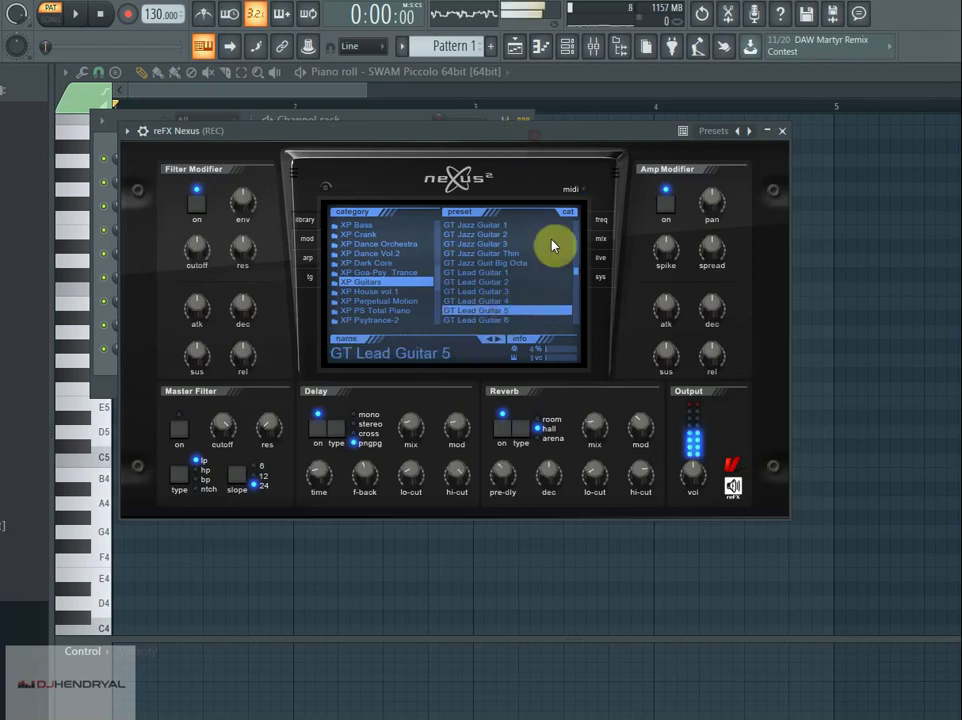
Audition the GT Muted Clean 1, GT Muted Guitar Oct and GT Nylon Guitar Clean presets in XP Guitars
{"action": "scroll", "coordinate": [578, 280], "scroll_direction": "down", "scroll_amount": 3}
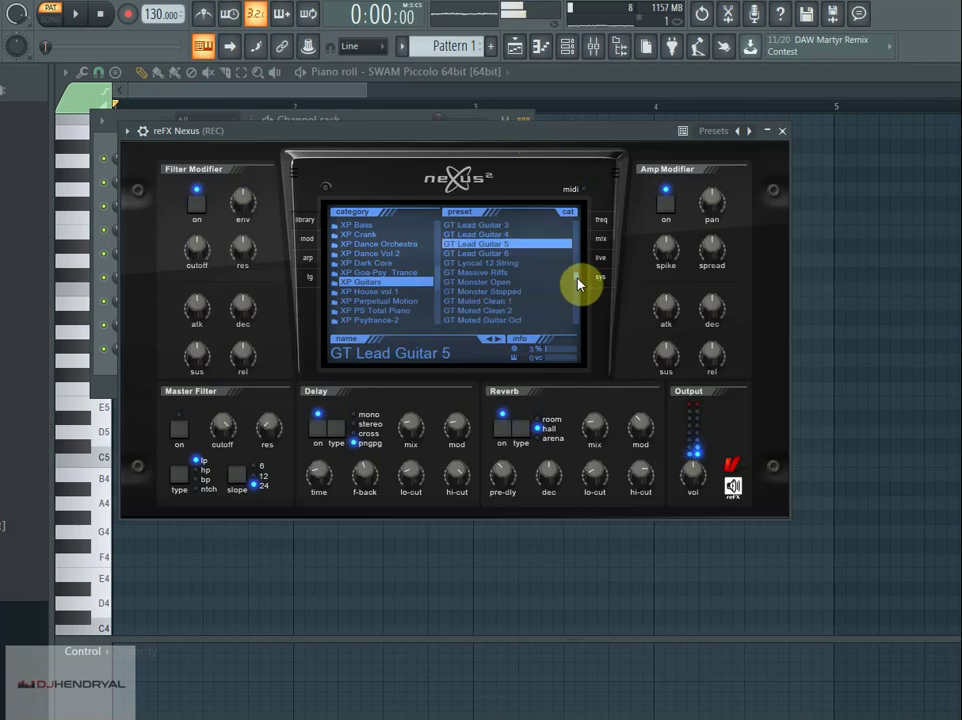
{"action": "left_click", "coordinate": [507, 281]}
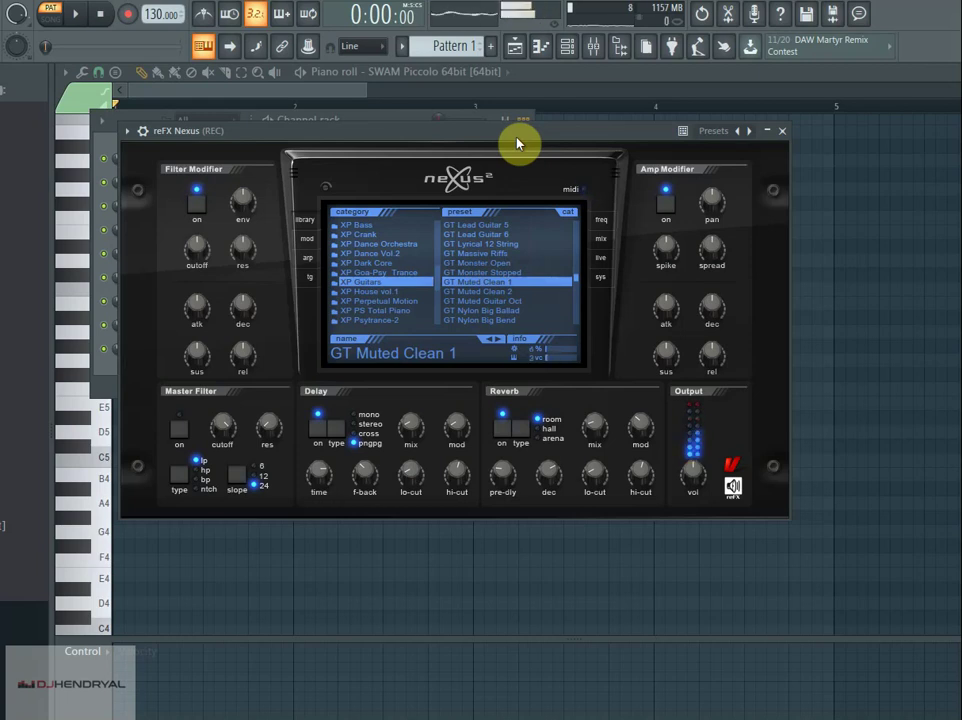
{"action": "left_click", "coordinate": [511, 301]}
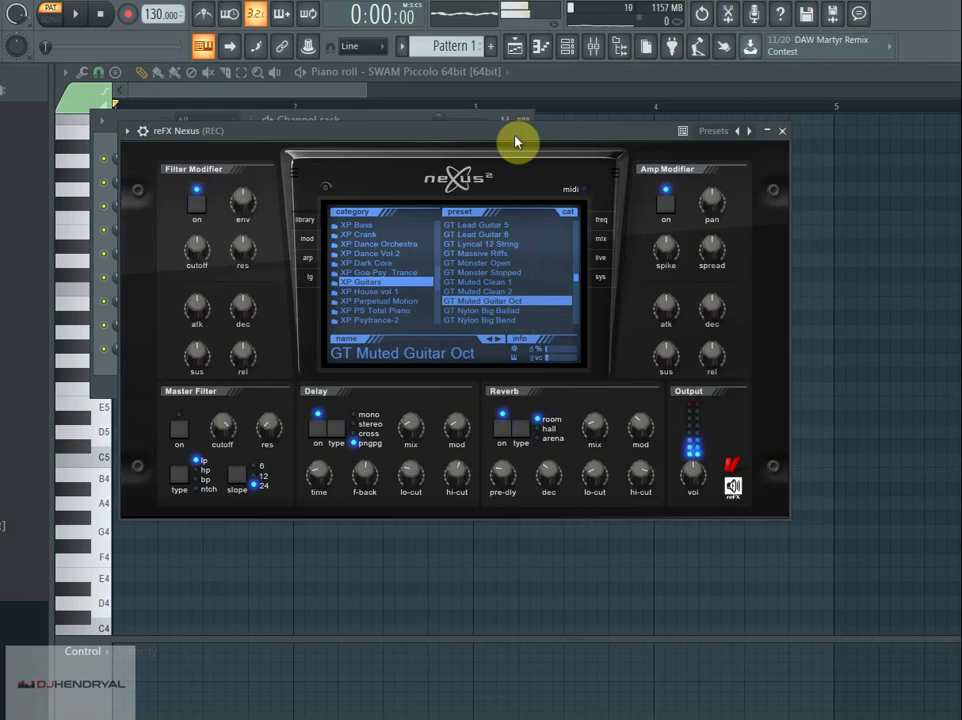
{"action": "scroll", "coordinate": [578, 285], "scroll_direction": "down", "scroll_amount": 4}
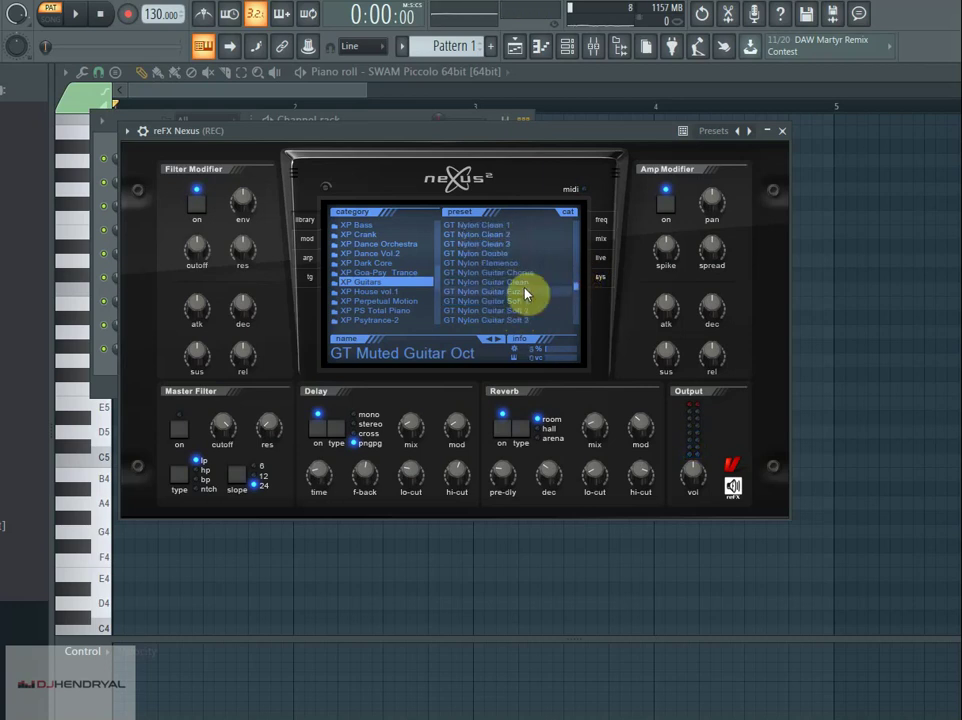
{"action": "left_click", "coordinate": [524, 283]}
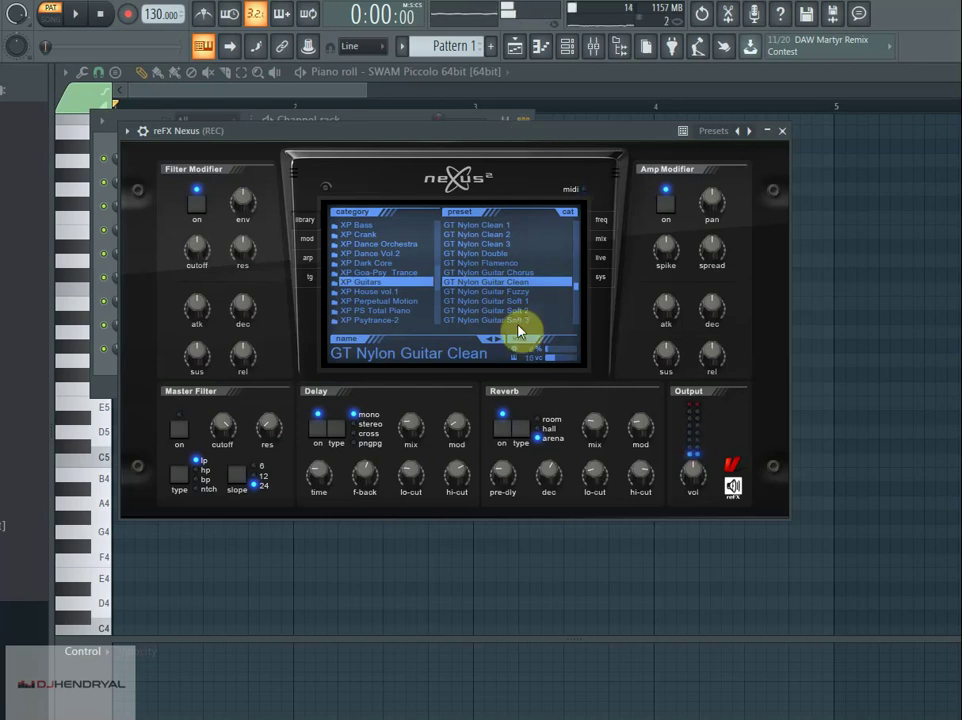
Audition the GT Sitar 1, GT Sitar 2 and GT Solid Chugs presets in XP Guitars
{"action": "scroll", "coordinate": [578, 291], "scroll_direction": "down", "scroll_amount": 1}
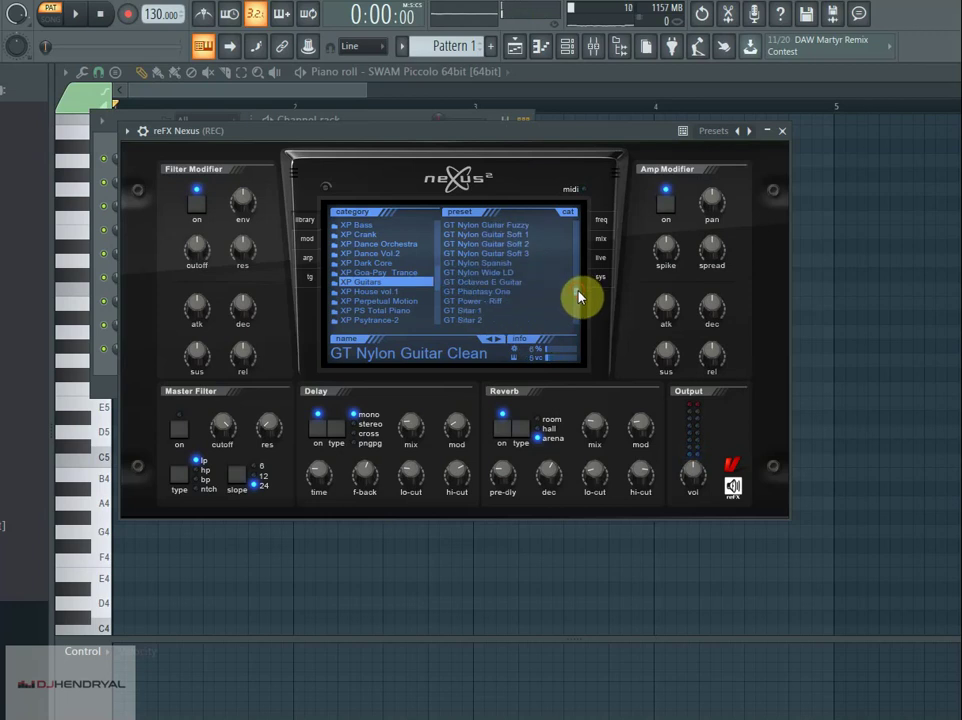
{"action": "scroll", "coordinate": [580, 294], "scroll_direction": "down", "scroll_amount": 3}
{"action": "left_click", "coordinate": [493, 273]}
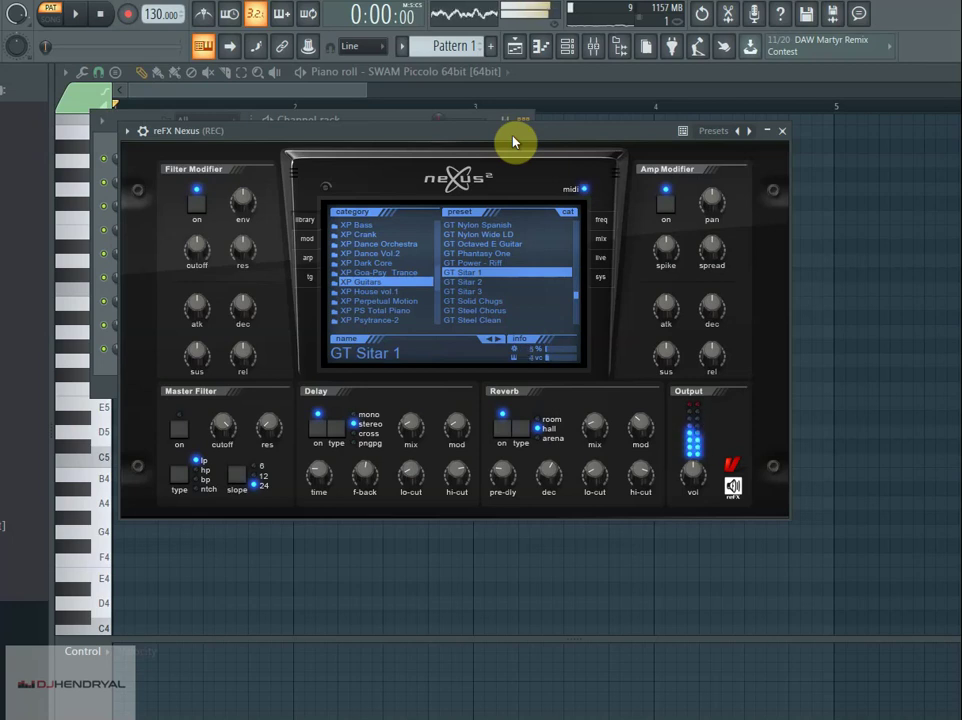
{"action": "left_click", "coordinate": [492, 281]}
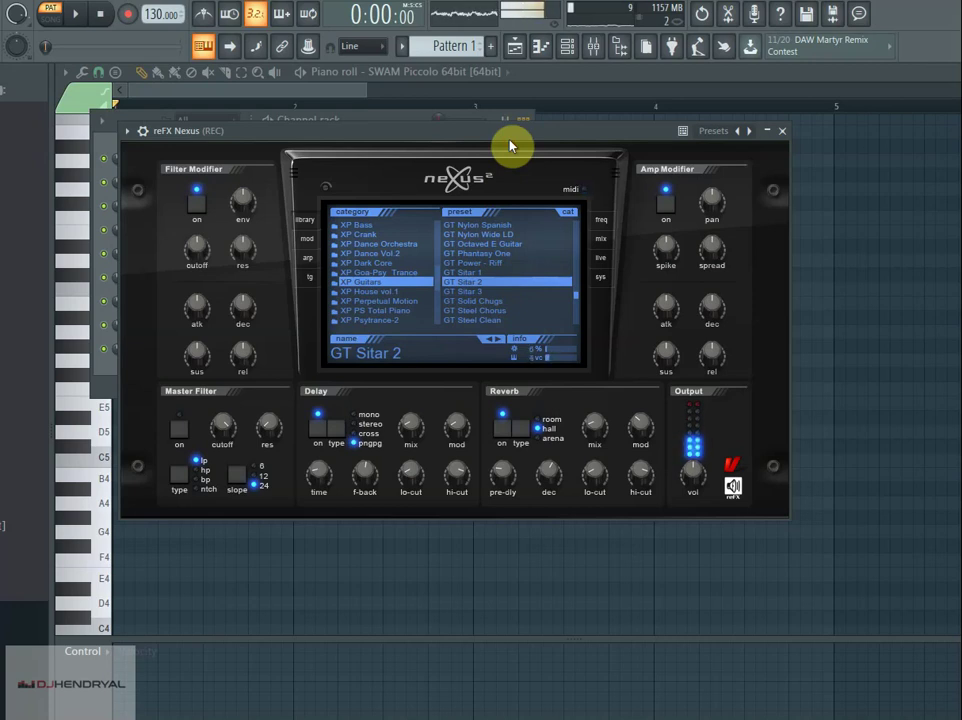
{"action": "left_click", "coordinate": [483, 300]}
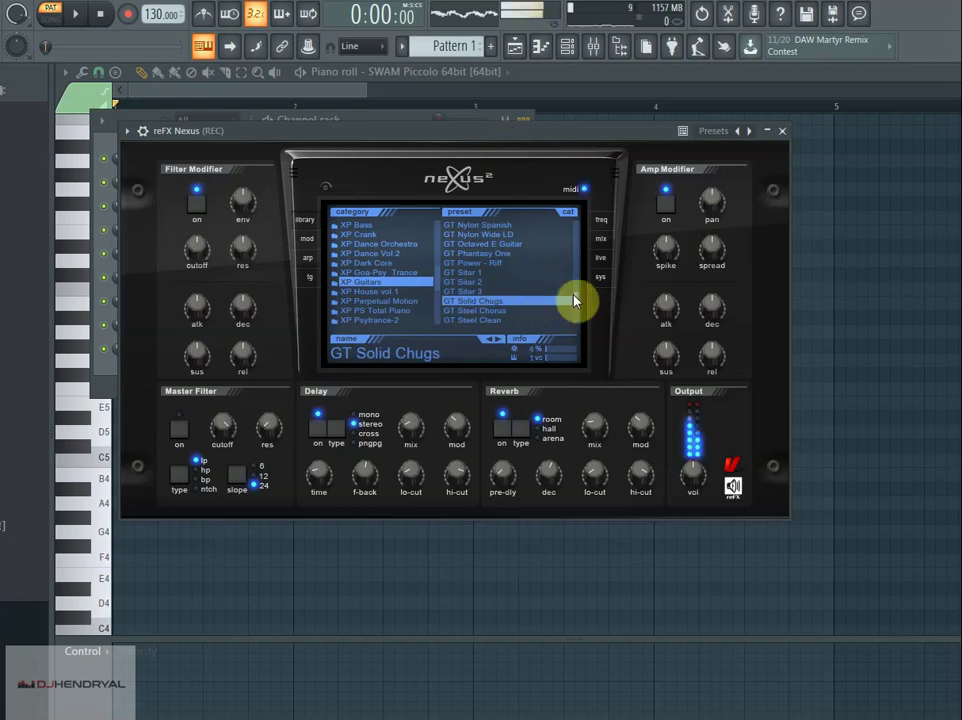
Audition the GT Trancers Choice, SQ Band-Pass Split and SQ Campfire 1 presets in XP Guitars
{"action": "scroll", "coordinate": [577, 299], "scroll_direction": "down", "scroll_amount": 3}
{"action": "scroll", "coordinate": [577, 299], "scroll_direction": "down", "scroll_amount": 6}
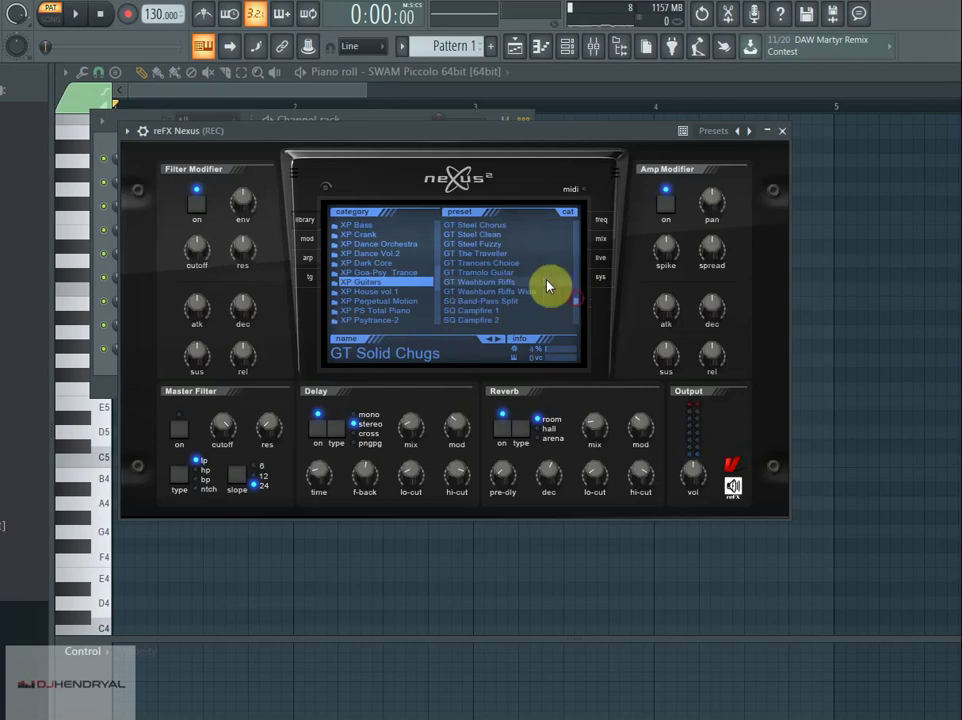
{"action": "left_click", "coordinate": [522, 264]}
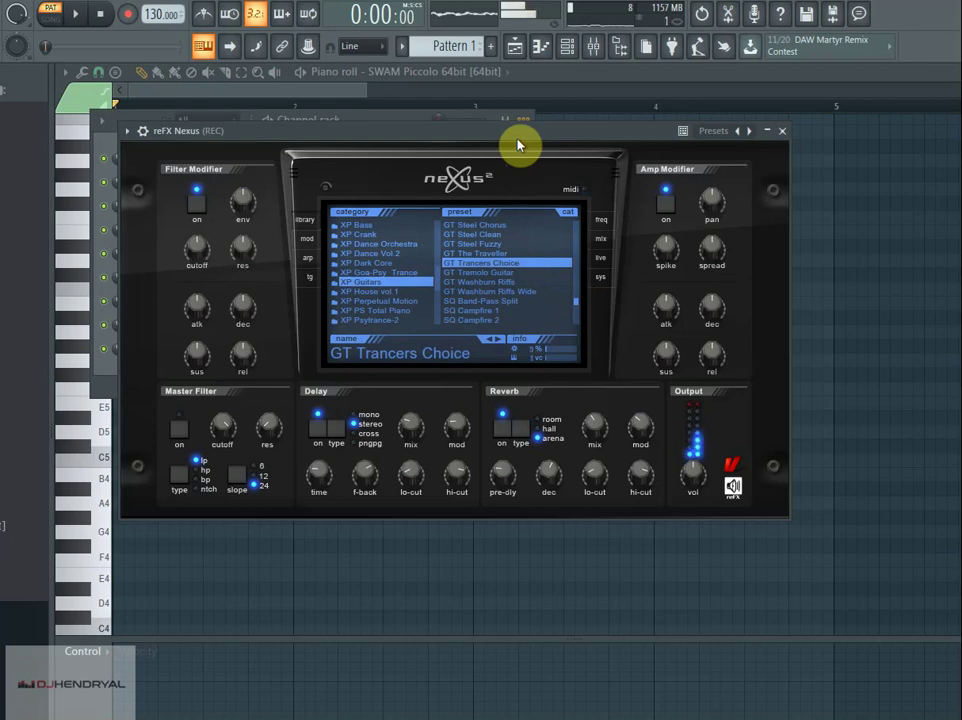
{"action": "left_click", "coordinate": [507, 302]}
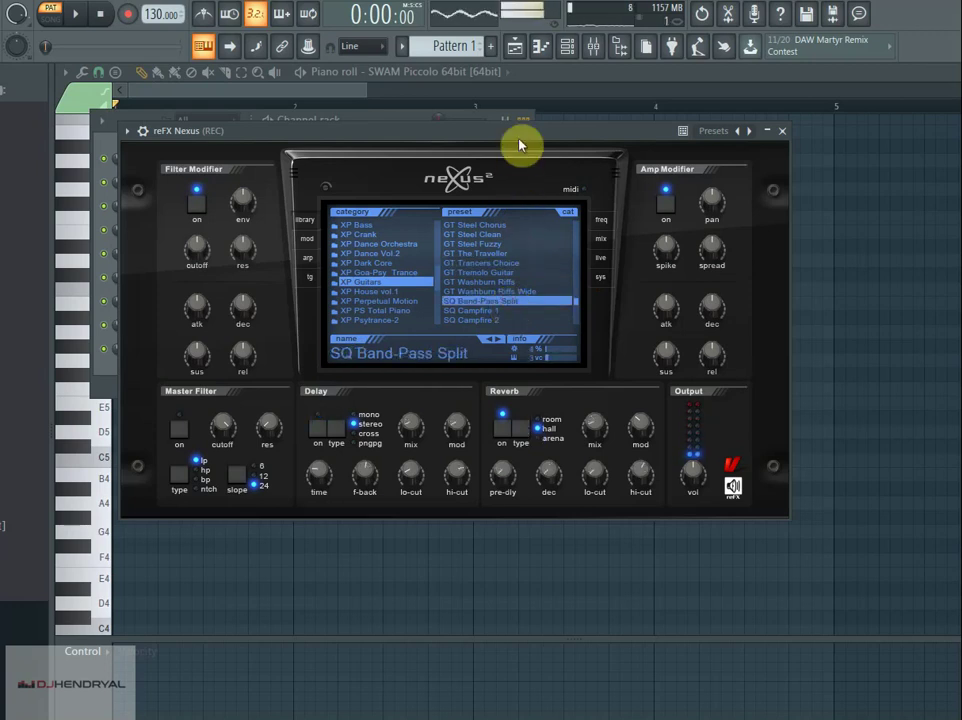
{"action": "left_click", "coordinate": [500, 310]}
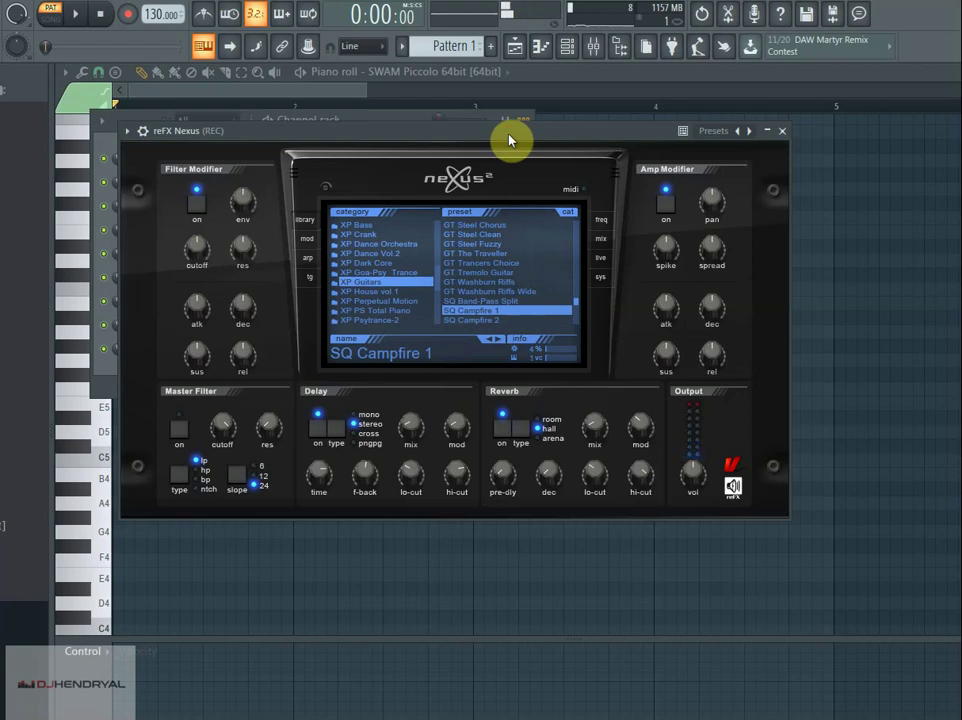
Audition the SY 7City 3 and TG Guitar Hero presets near the end of the XP Guitars list
{"action": "scroll", "coordinate": [577, 310], "scroll_direction": "down", "scroll_amount": 2}
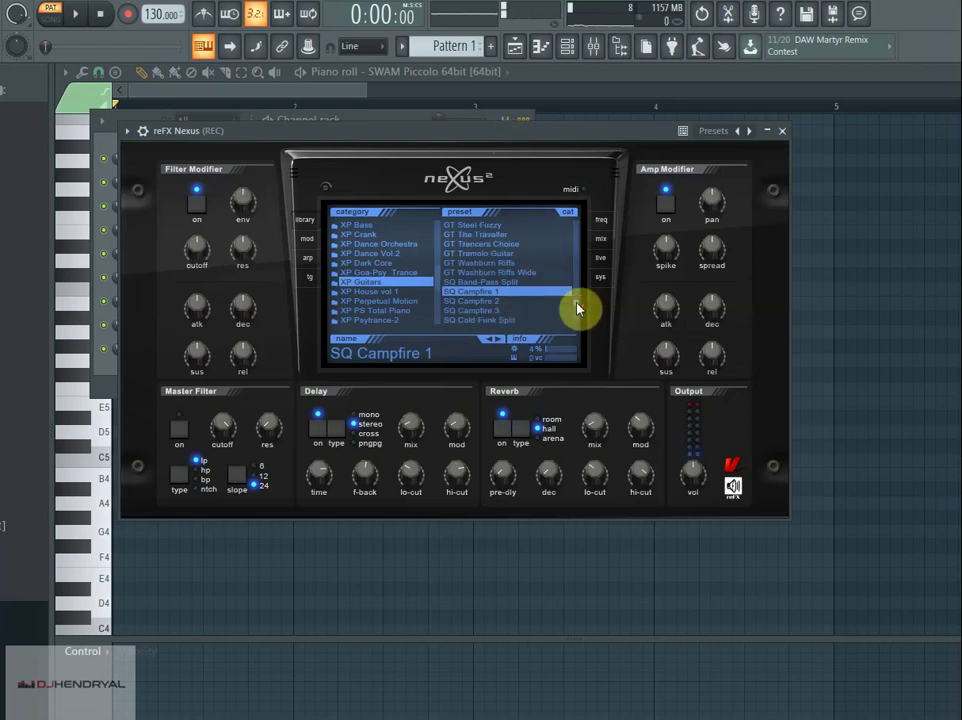
{"action": "scroll", "coordinate": [577, 310], "scroll_direction": "down", "scroll_amount": 10}
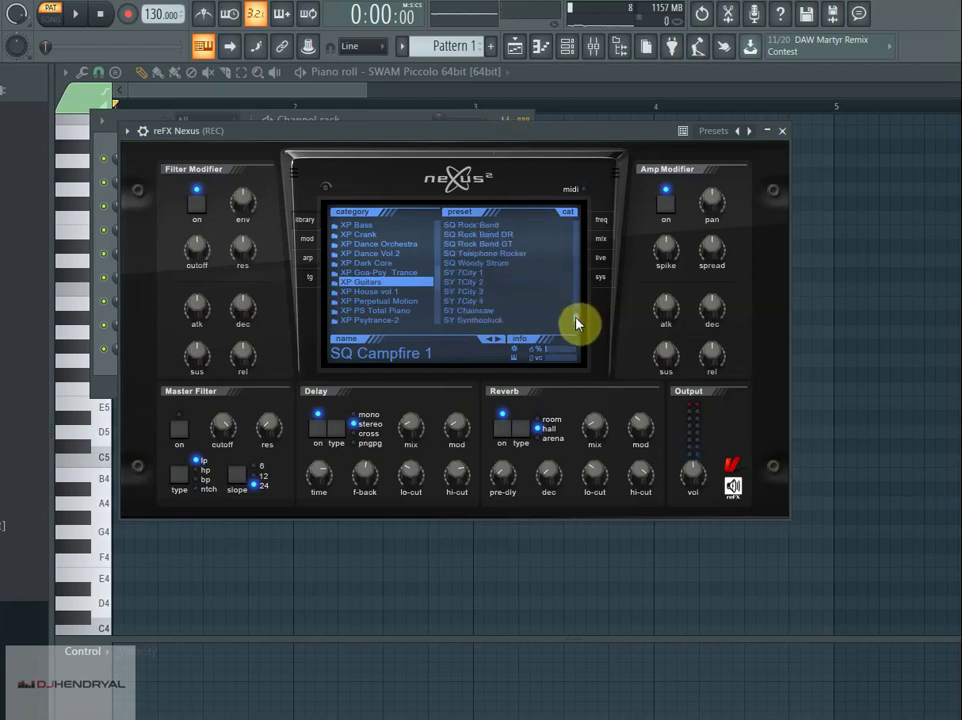
{"action": "scroll", "coordinate": [498, 286], "scroll_direction": "down", "scroll_amount": 1}
{"action": "left_click", "coordinate": [498, 286]}
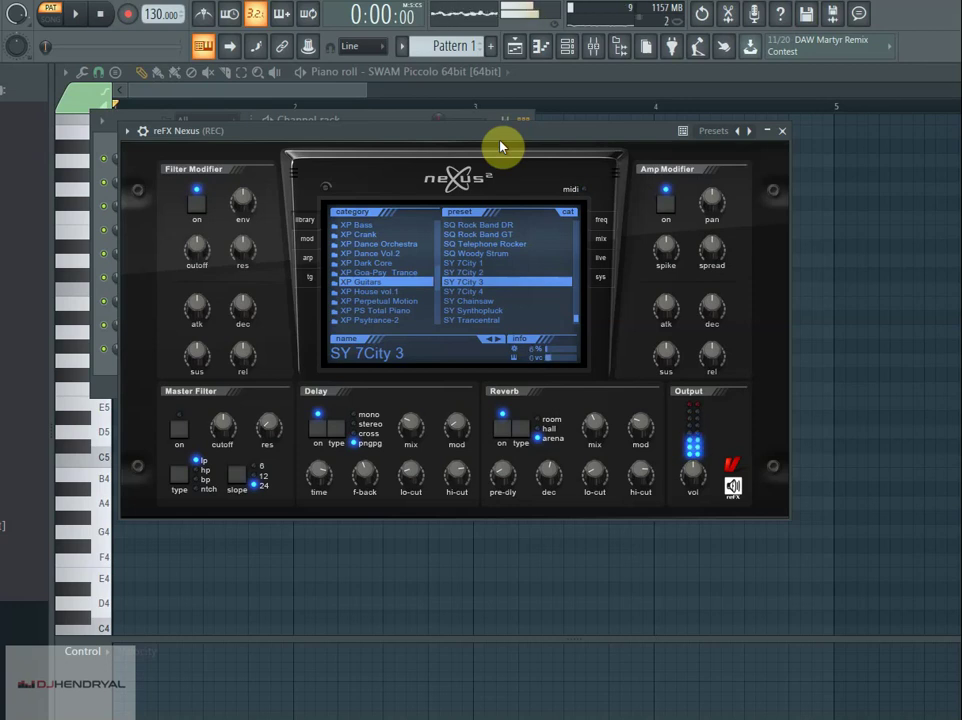
{"action": "scroll", "coordinate": [556, 262], "scroll_direction": "down", "scroll_amount": 2}
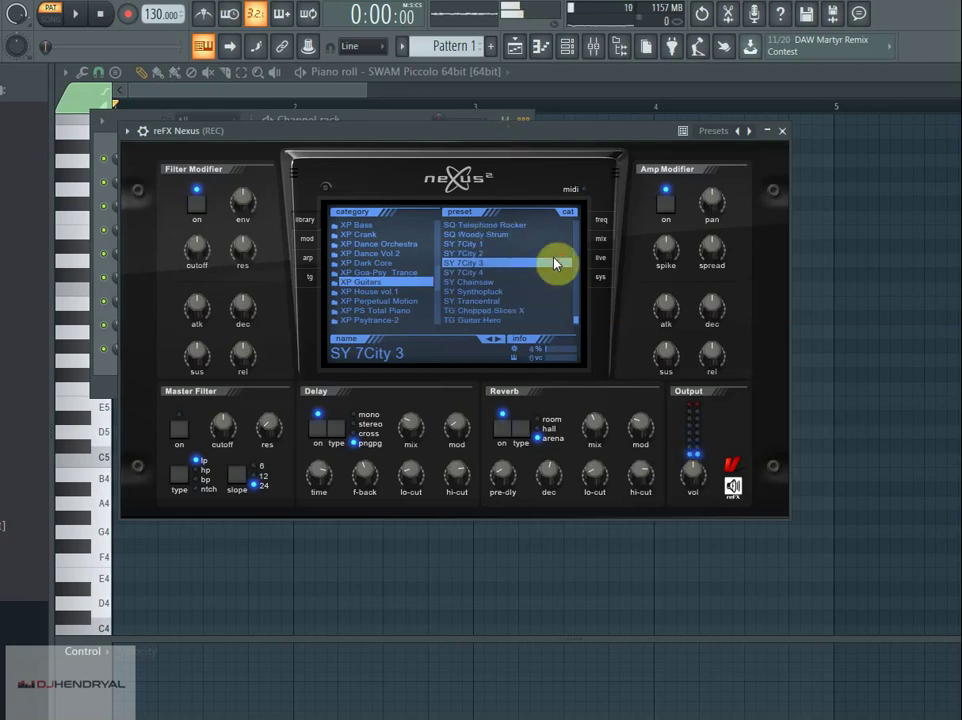
{"action": "left_click", "coordinate": [508, 320]}
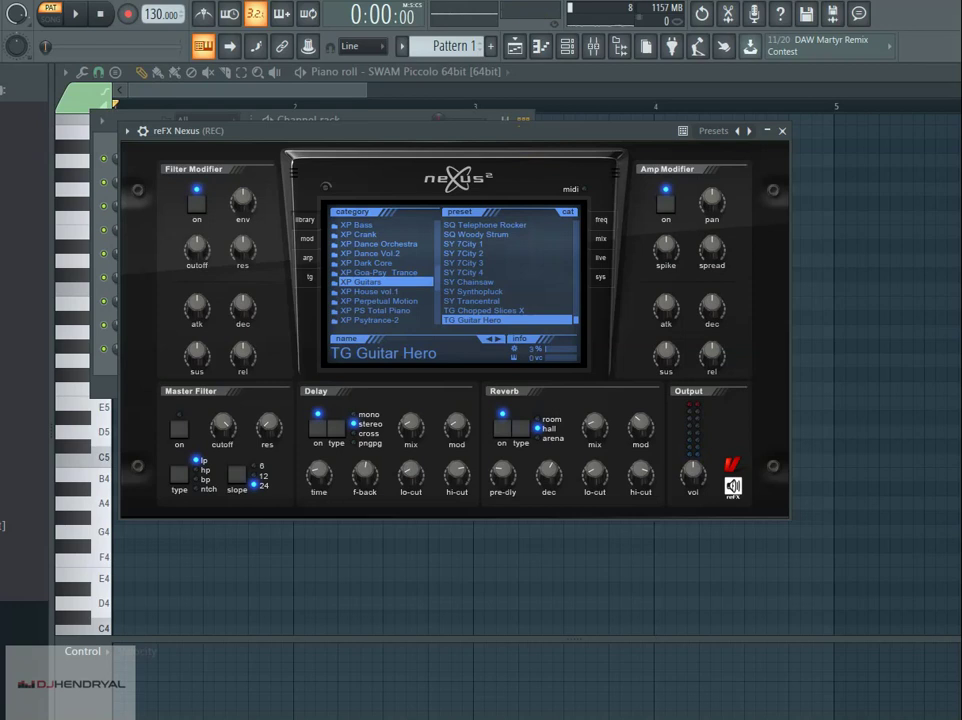
{"action": "right_click", "coordinate": [958, 707]}
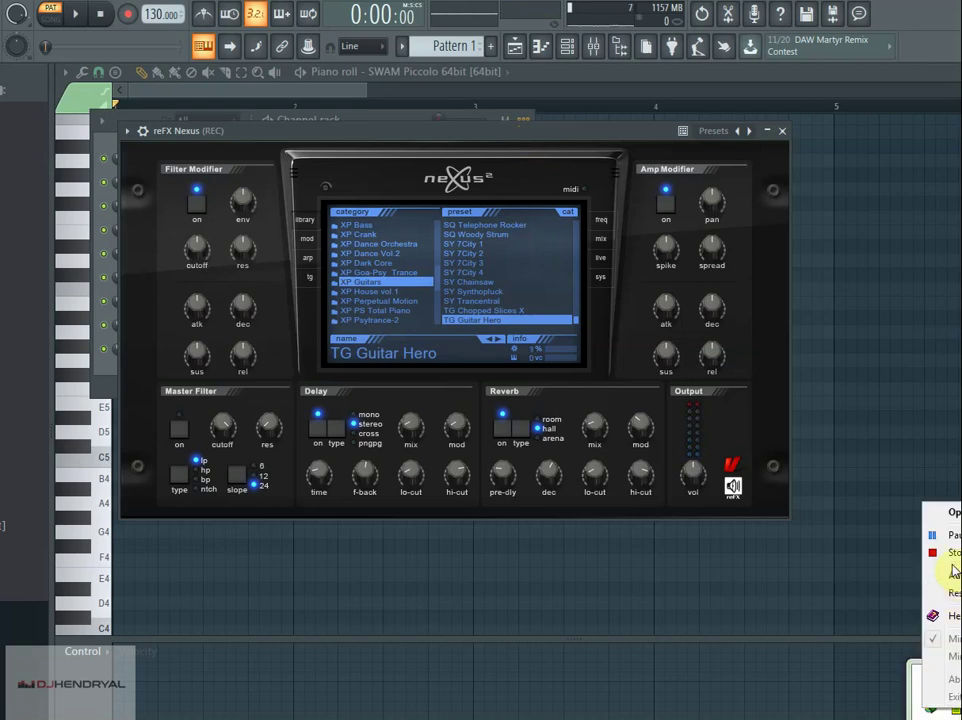